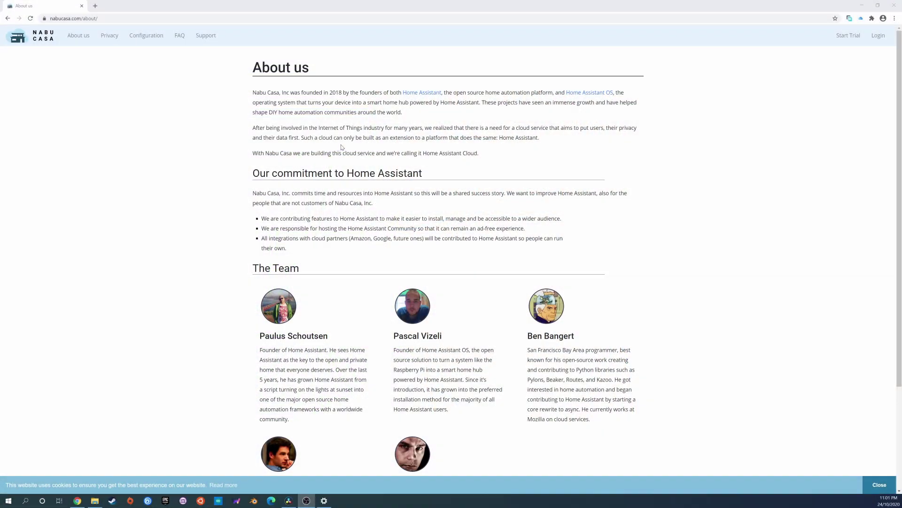
# Scroll the Nabu Casa About page down to The Team section.
pyautogui.scroll(-3, 343, 146)
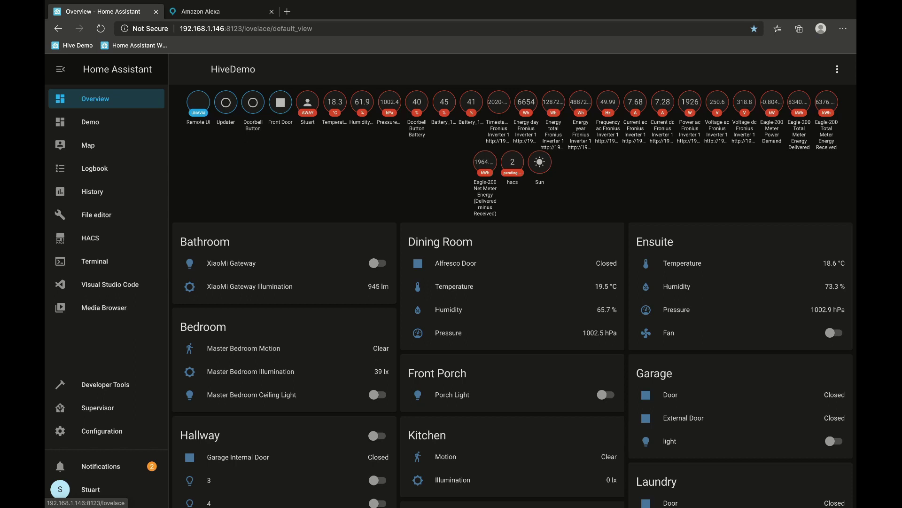
# Open Home Assistant Cloud from Configuration and review the free one-month trial offer.
pyautogui.click(101, 431)
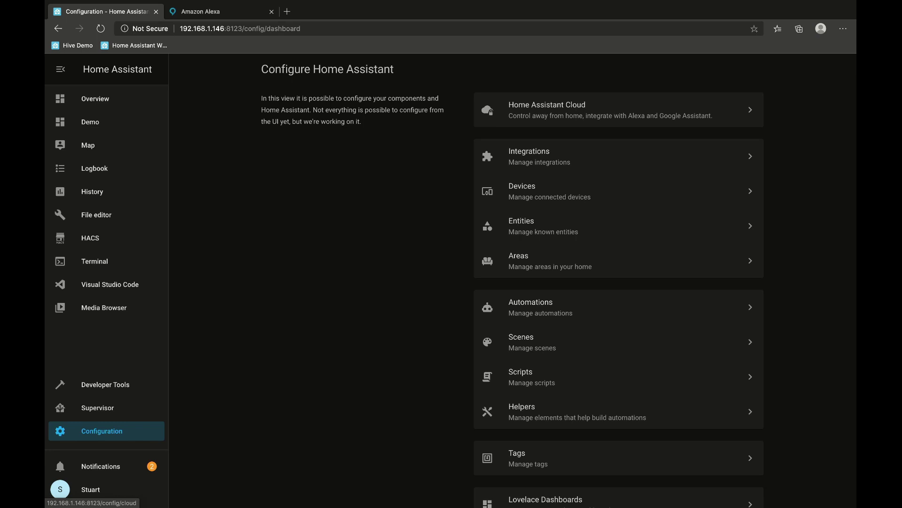
pyautogui.click(611, 110)
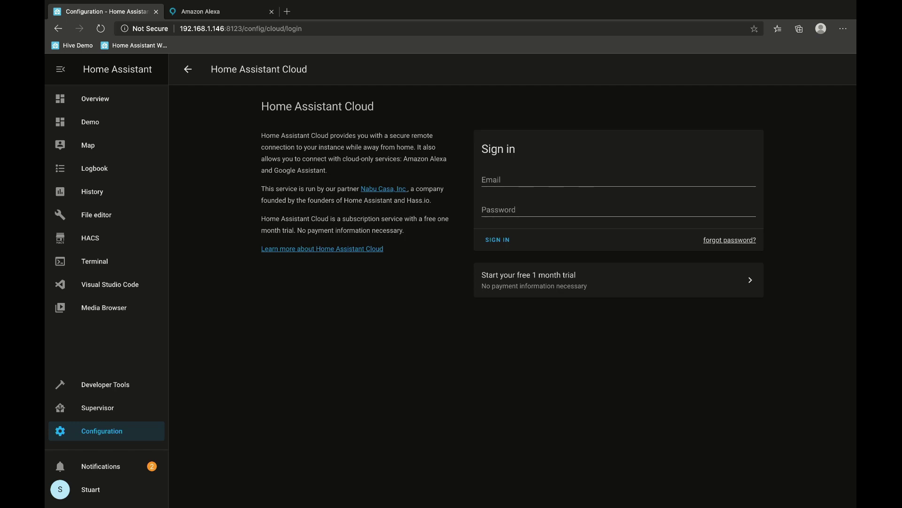
pyautogui.click(611, 280)
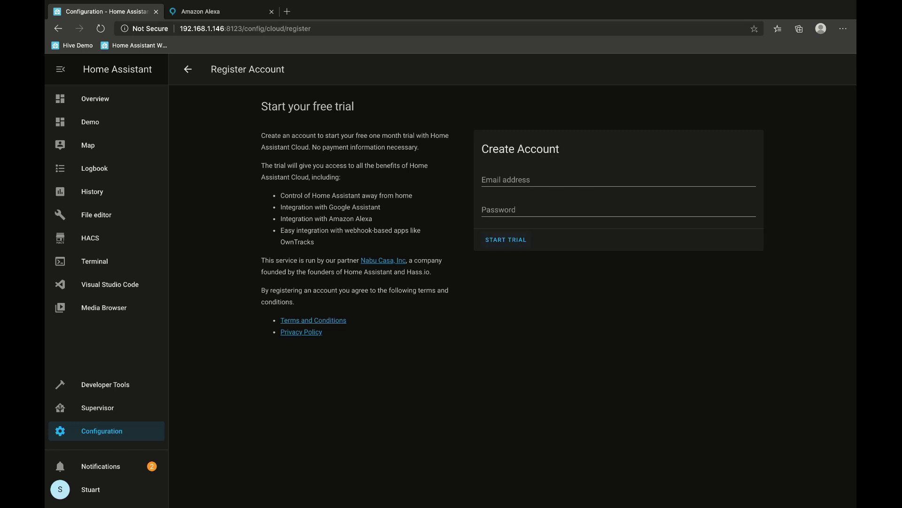
pyautogui.moveTo(278, 136); pyautogui.dragTo(359, 290)
pyautogui.click(188, 69)
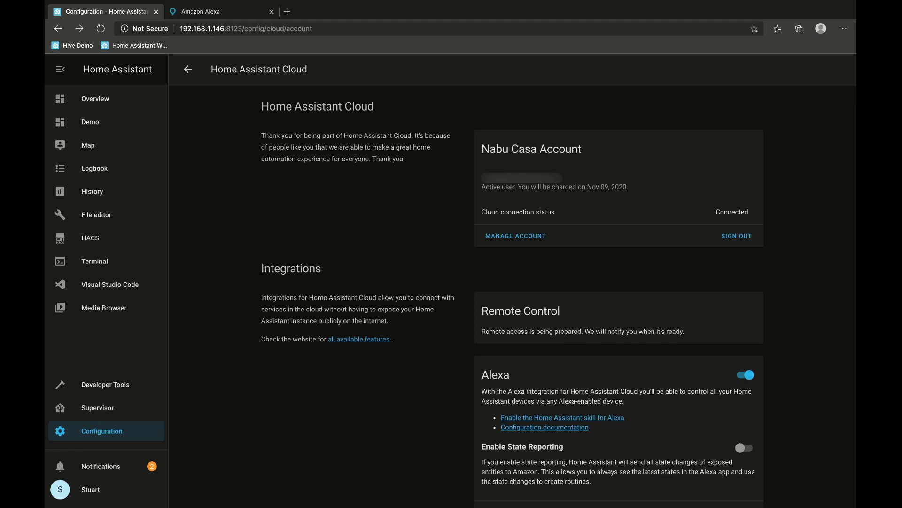
# Review the remote access status and the Alexa, Google Assistant and Webhooks cards.
pyautogui.scroll(-2, 512, 291)
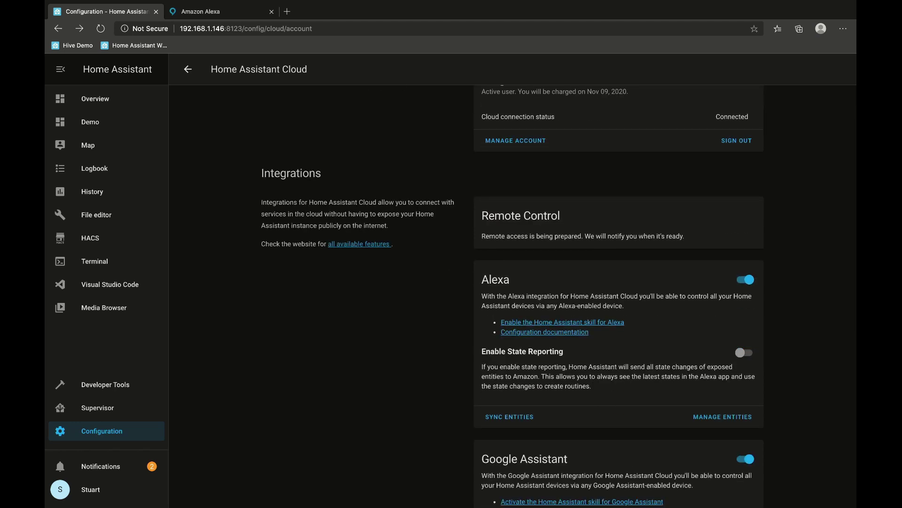
pyautogui.tripleClick(583, 236)
pyautogui.scroll(-2, 558, 298)
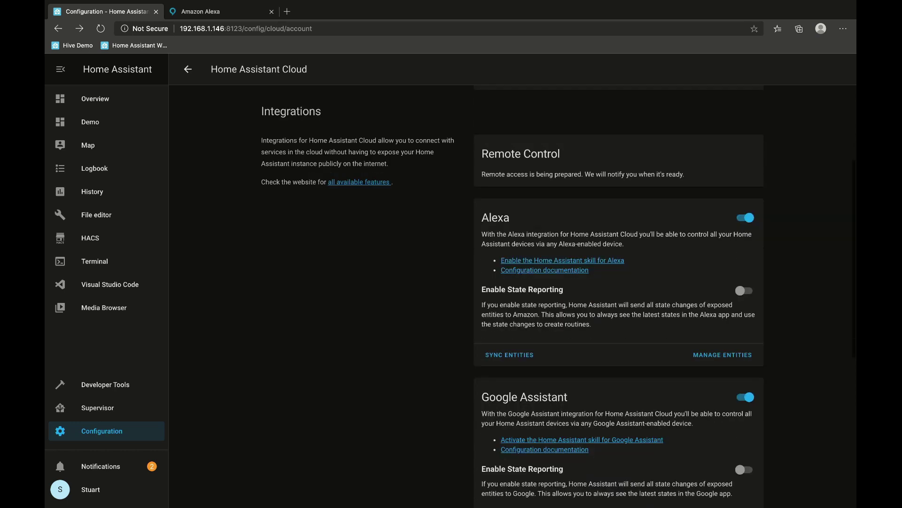
pyautogui.scroll(-6, 618, 296)
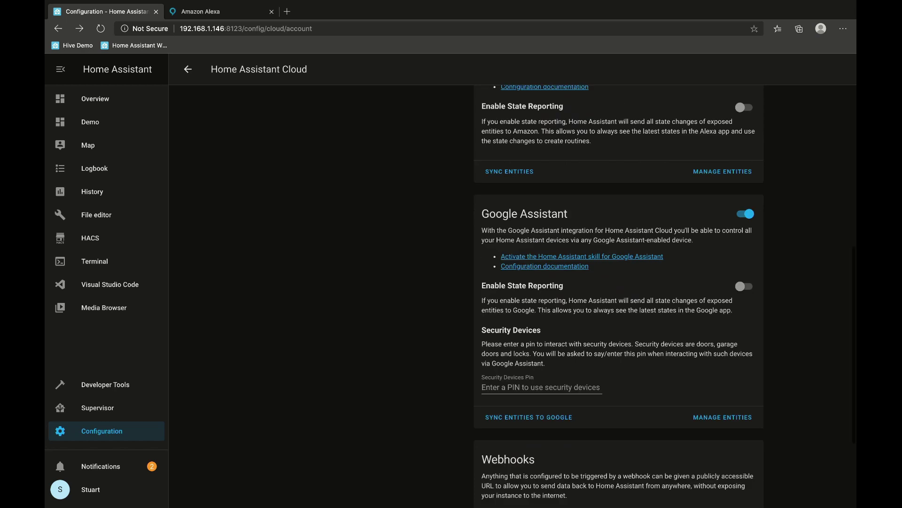
pyautogui.scroll(-4, 619, 296)
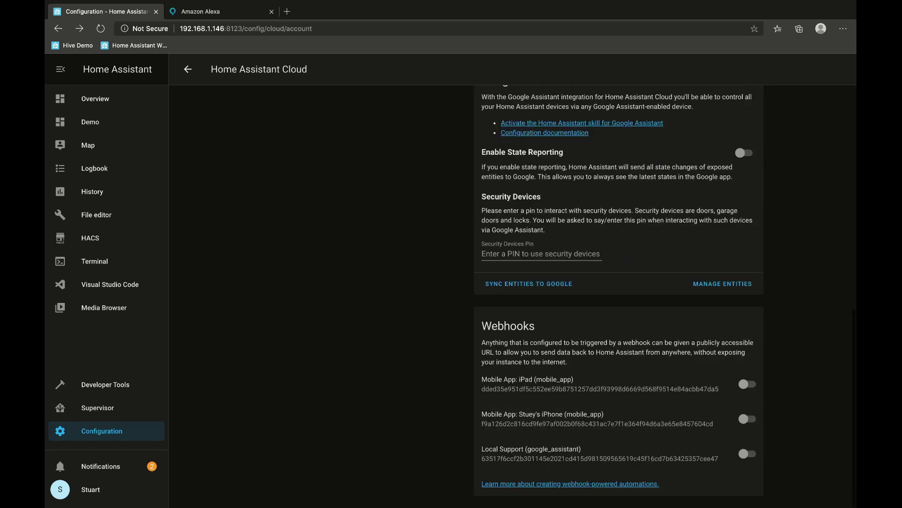
pyautogui.scroll(10, 618, 296)
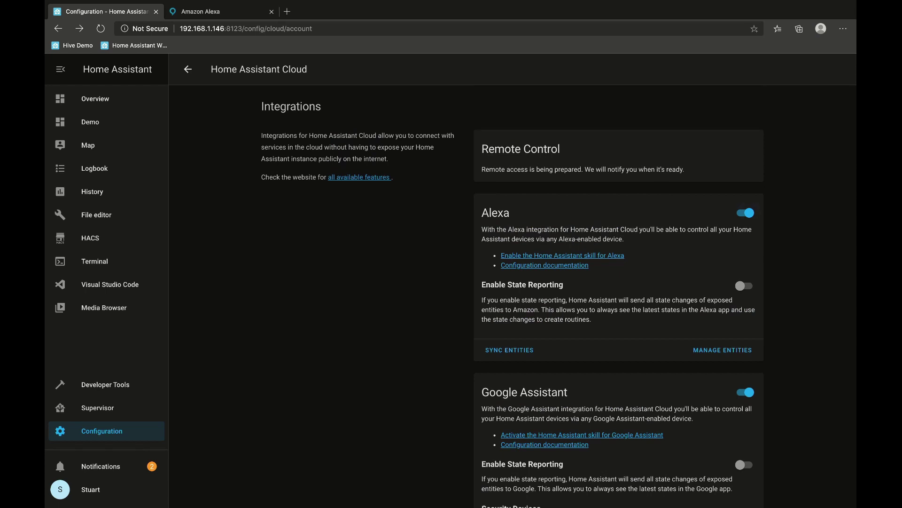
pyautogui.moveTo(520, 229); pyautogui.dragTo(625, 239)
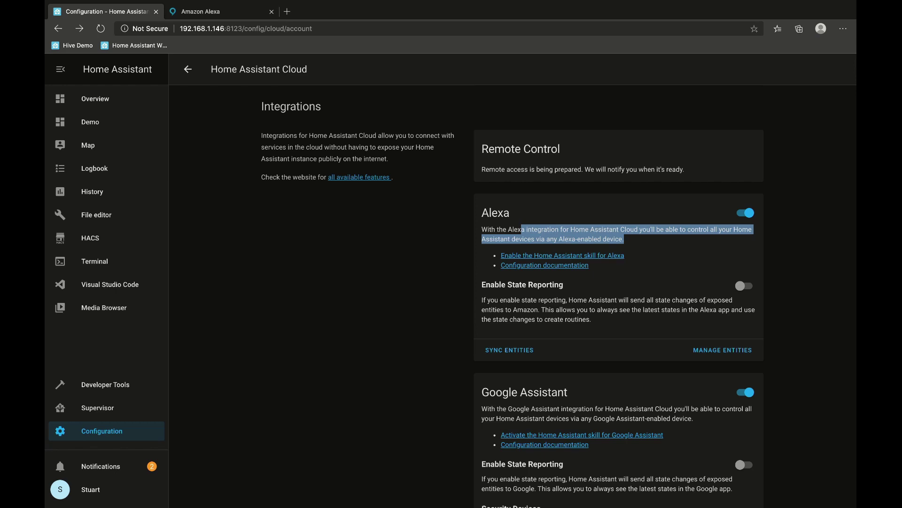
pyautogui.click(624, 238)
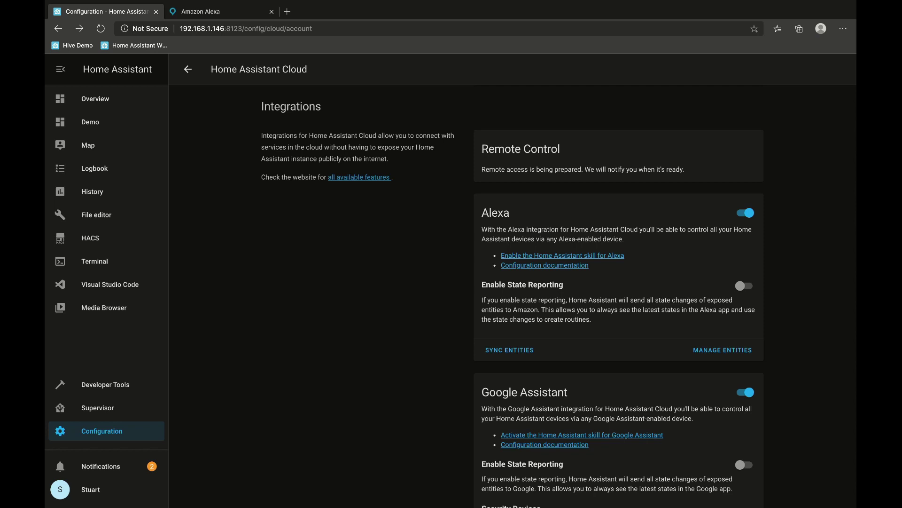
pyautogui.scroll(-1, 512, 282)
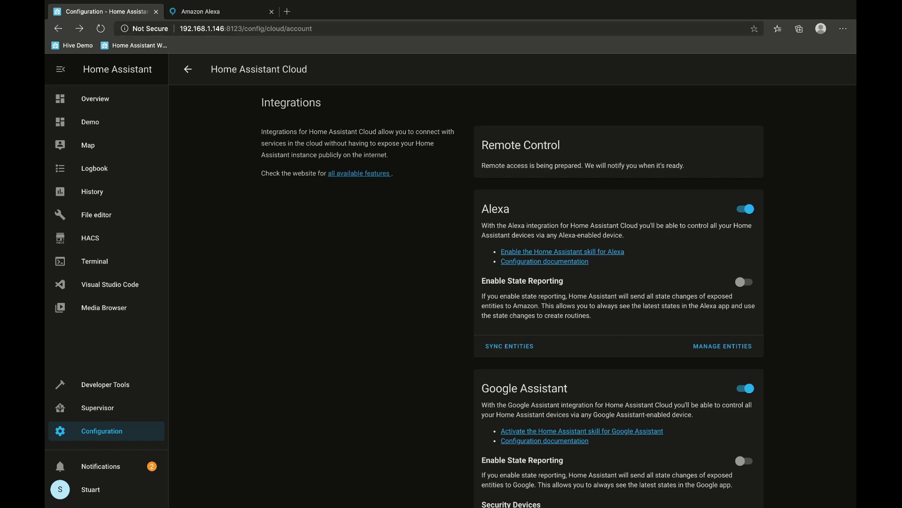
# Search the Alexa skills catalogue for 'Home Assistant' and enable that skill.
pyautogui.hotkey('ctrl', 'Tab')
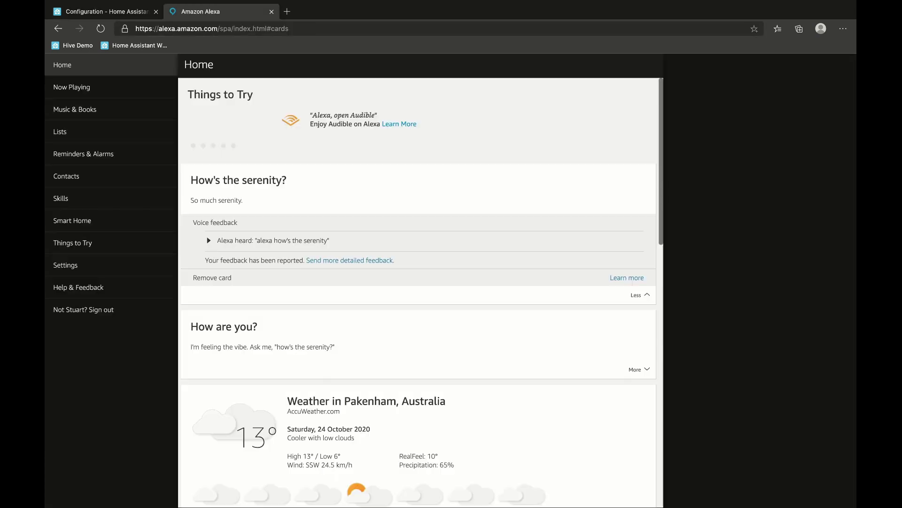
pyautogui.moveTo(162, 28); pyautogui.dragTo(218, 29)
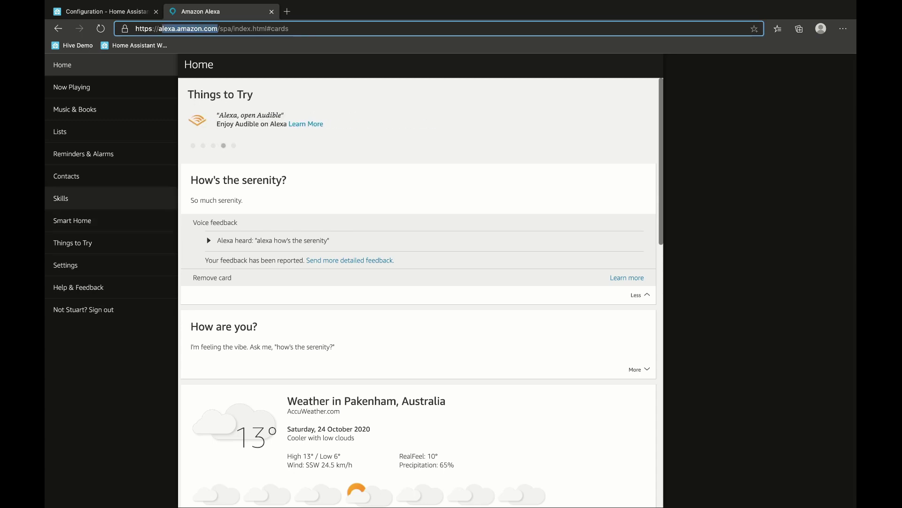
pyautogui.click(70, 198)
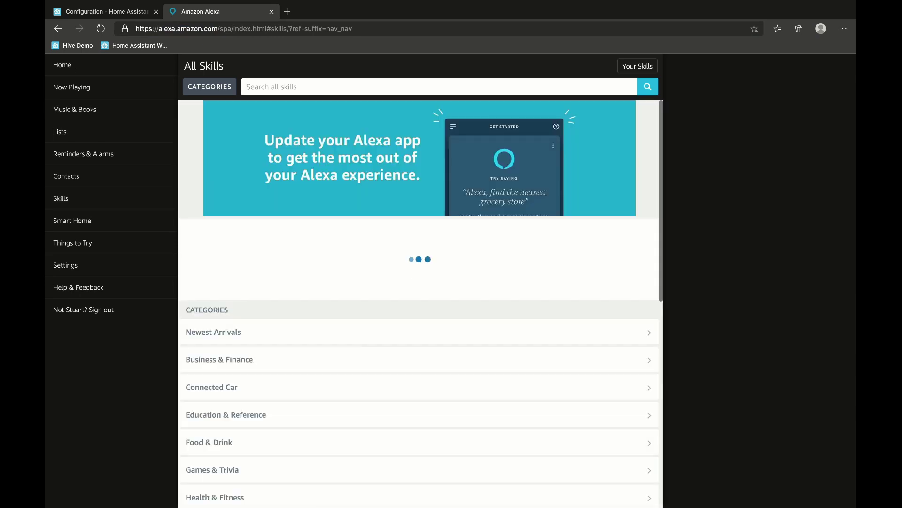
pyautogui.click(329, 86)
pyautogui.write('Home Assistant')
pyautogui.press('Return')
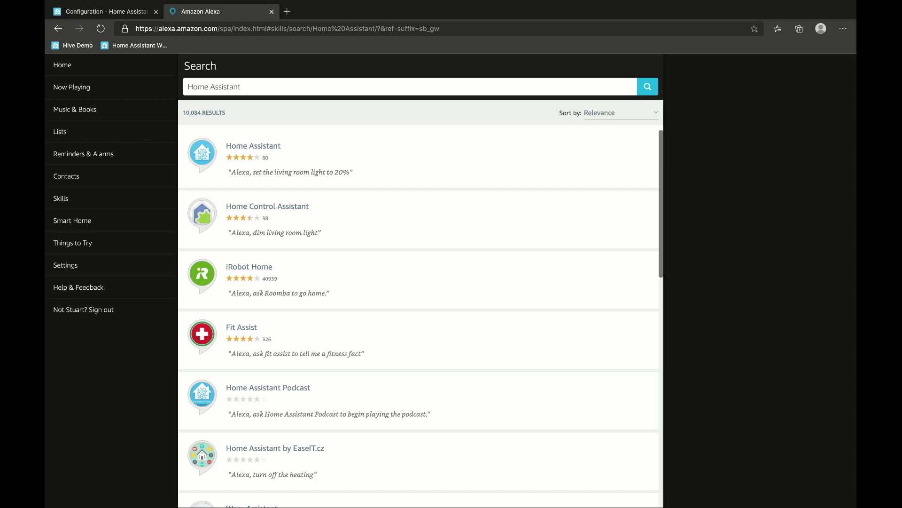
pyautogui.click(253, 145)
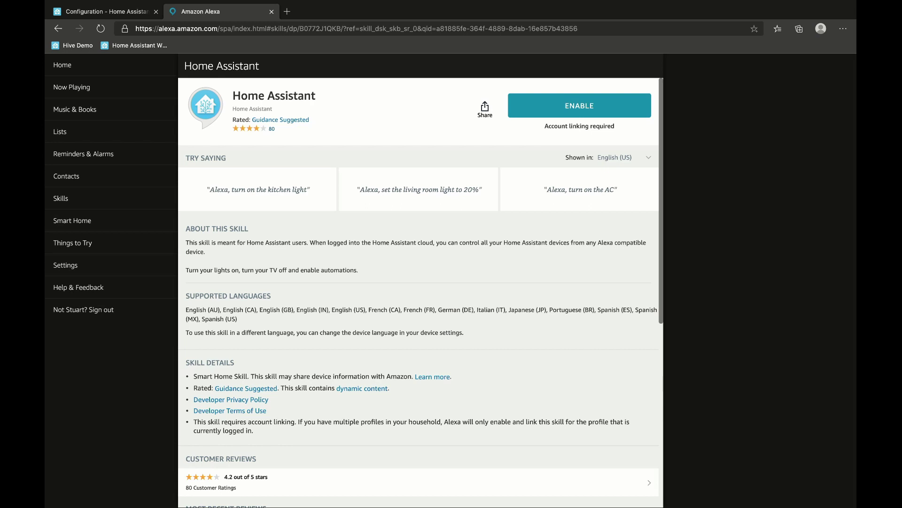
pyautogui.click(579, 106)
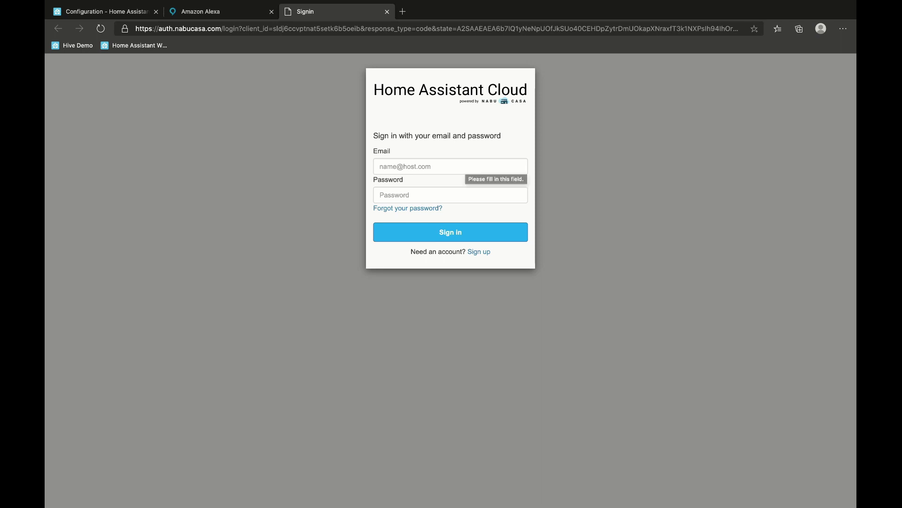
# Sign in to Home Assistant Cloud with the account e-mail and password.
pyautogui.click(451, 166)
pyautogui.write('user')
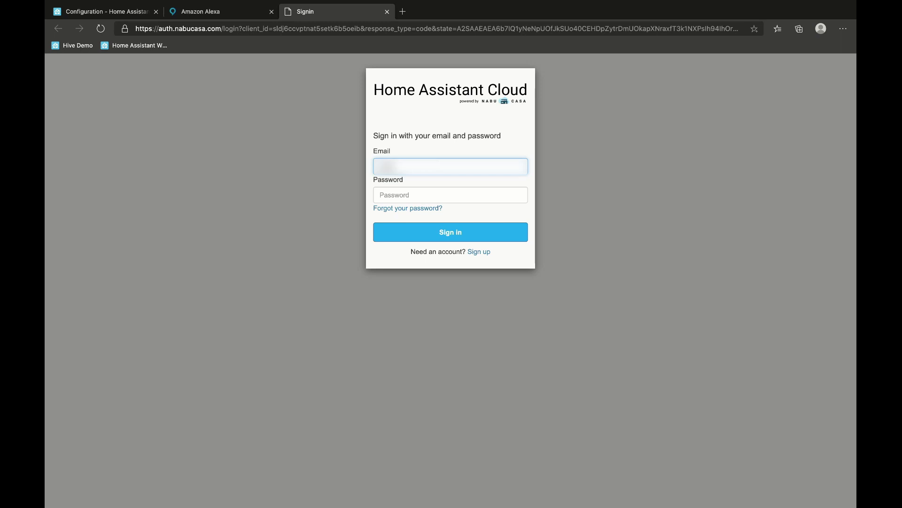
pyautogui.write('name@gmail')
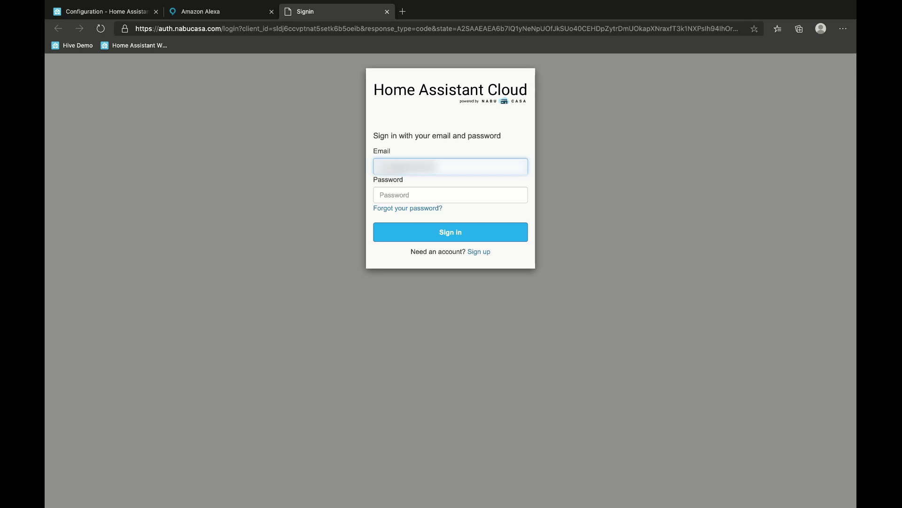
pyautogui.write('.com')
pyautogui.press('Tab')
pyautogui.write('********')
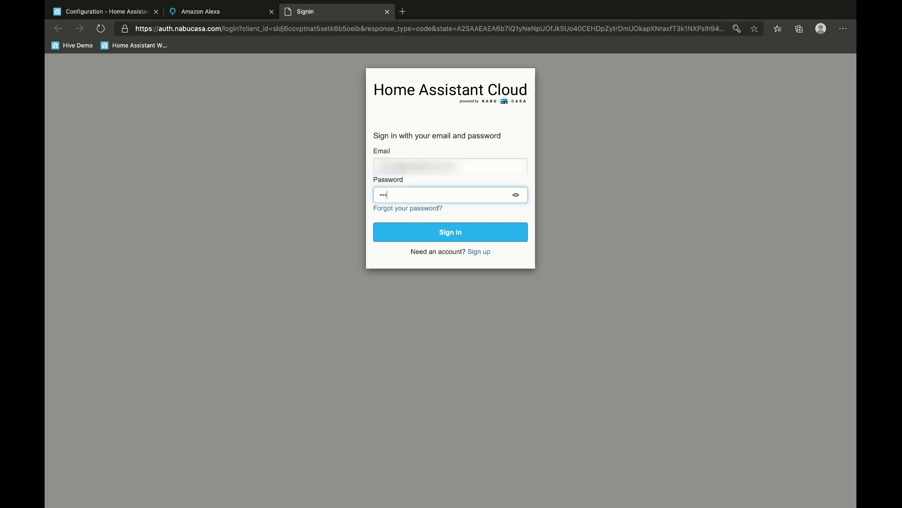
pyautogui.write('*******')
pyautogui.press('Return')
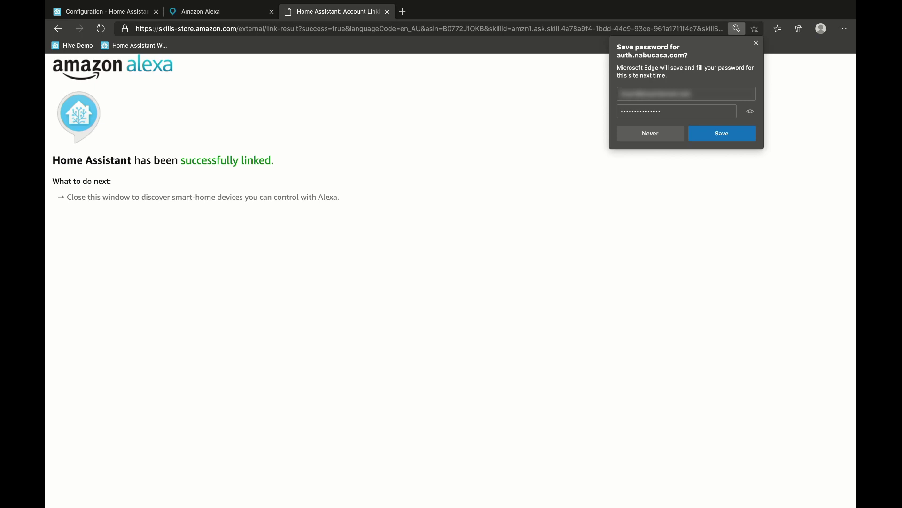
# Check the Home Assistant devices in Alexa's Smart Home Devices list, then return to Overview.
pyautogui.hotkey('ctrl', 'w')
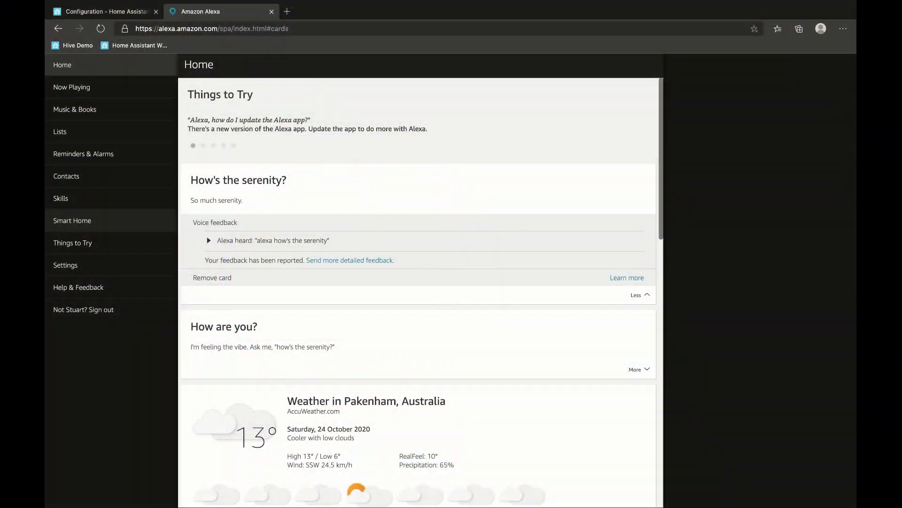
pyautogui.click(72, 221)
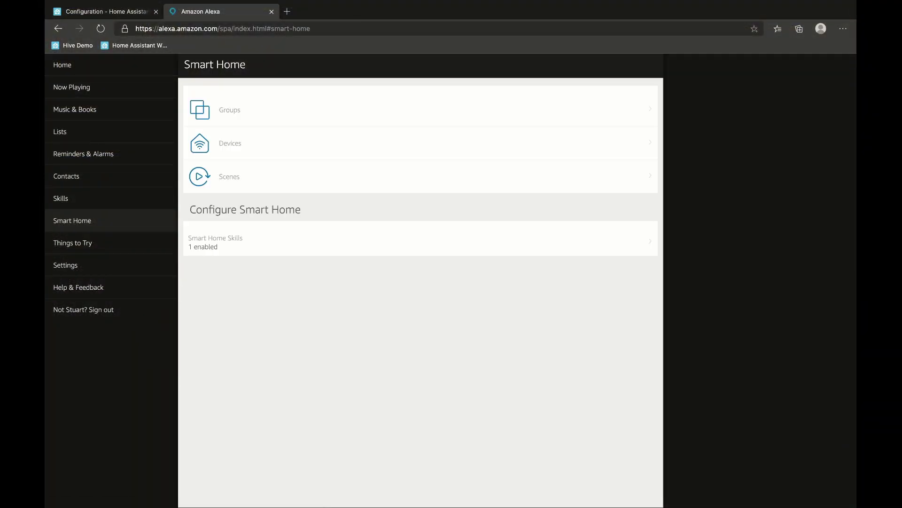
pyautogui.click(230, 143)
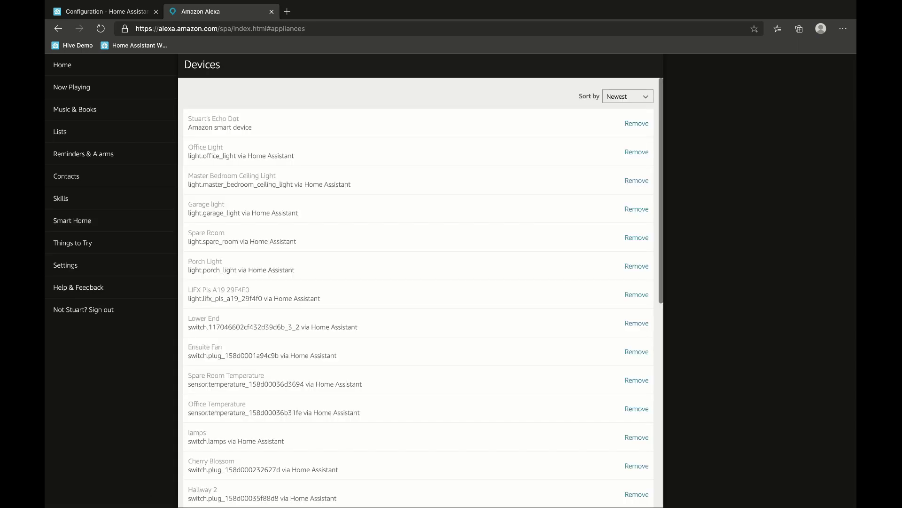
pyautogui.scroll(-5, 418, 292)
pyautogui.click(107, 12)
pyautogui.click(95, 99)
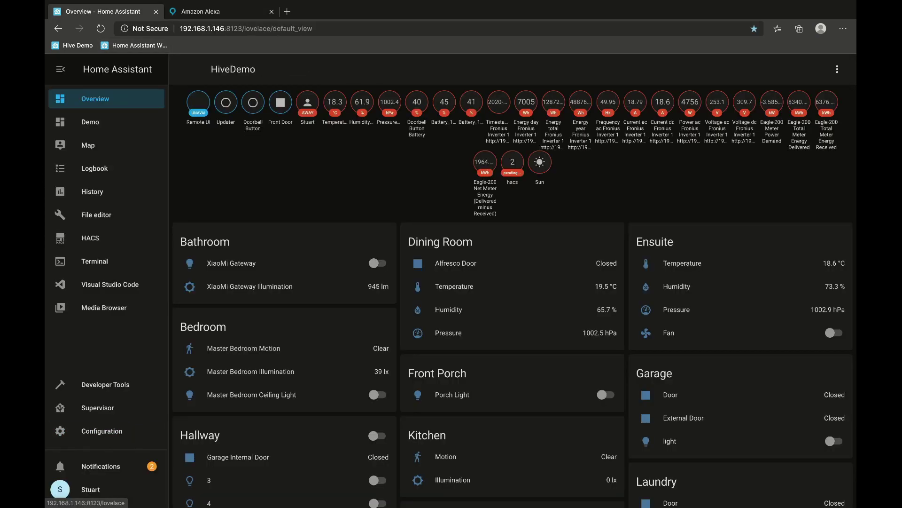
# Check the Living Room's Cherry Blossom switch on the Overview, then go to Configuration.
pyautogui.scroll(-6, 513, 287)
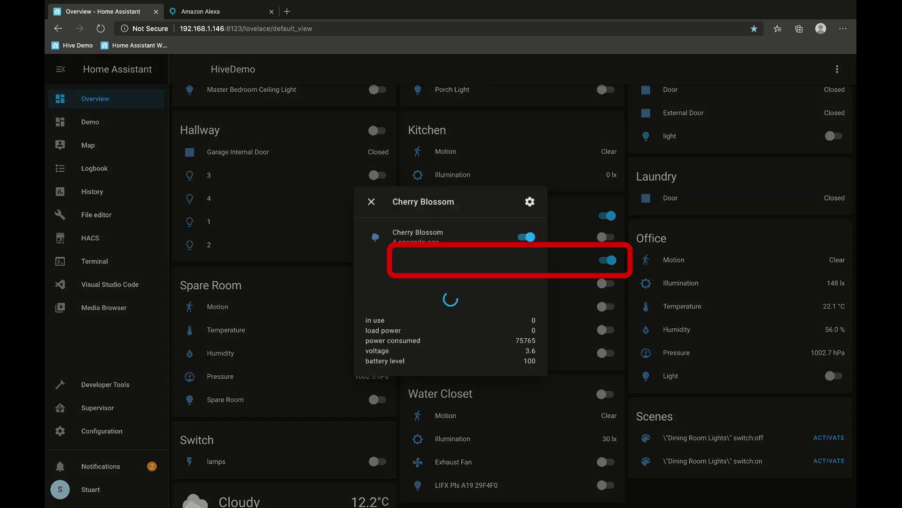
pyautogui.press('Escape')
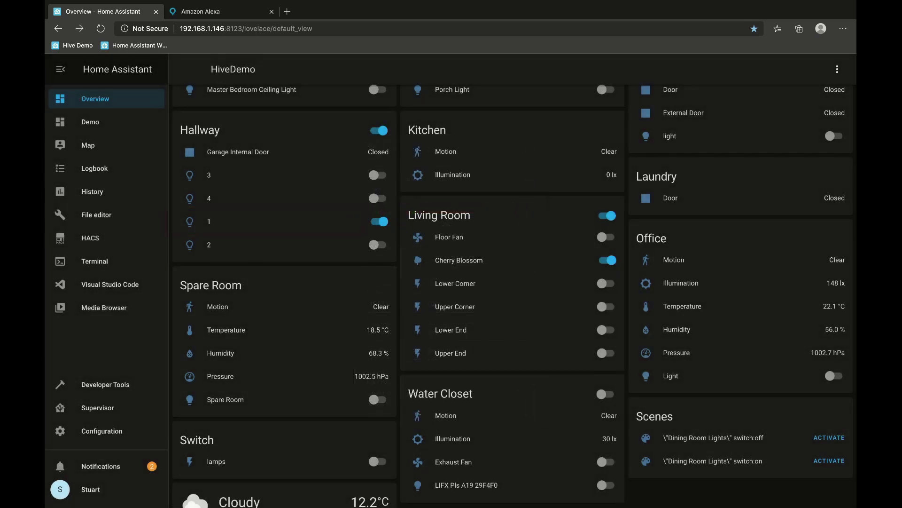
pyautogui.click(101, 431)
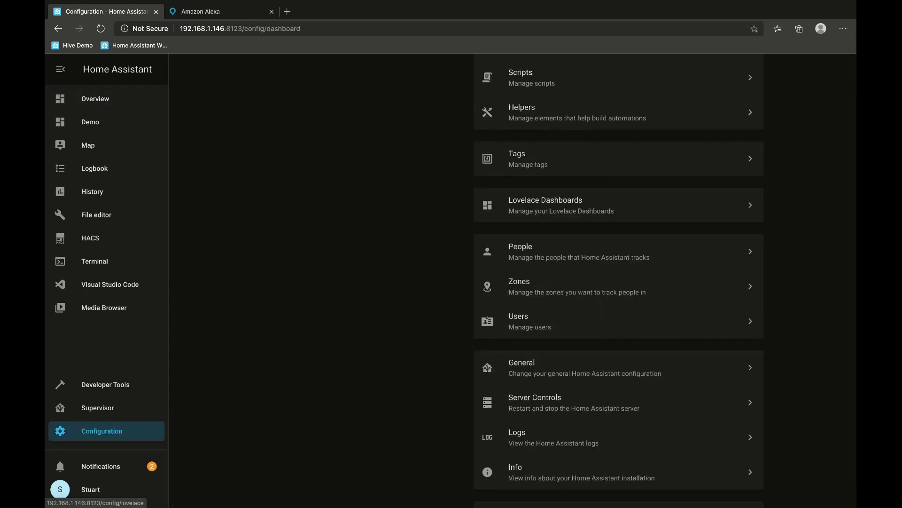
# Open the Home Assistant Cloud card to confirm the active subscription and Connected status.
pyautogui.scroll(6, 618, 282)
pyautogui.click(564, 115)
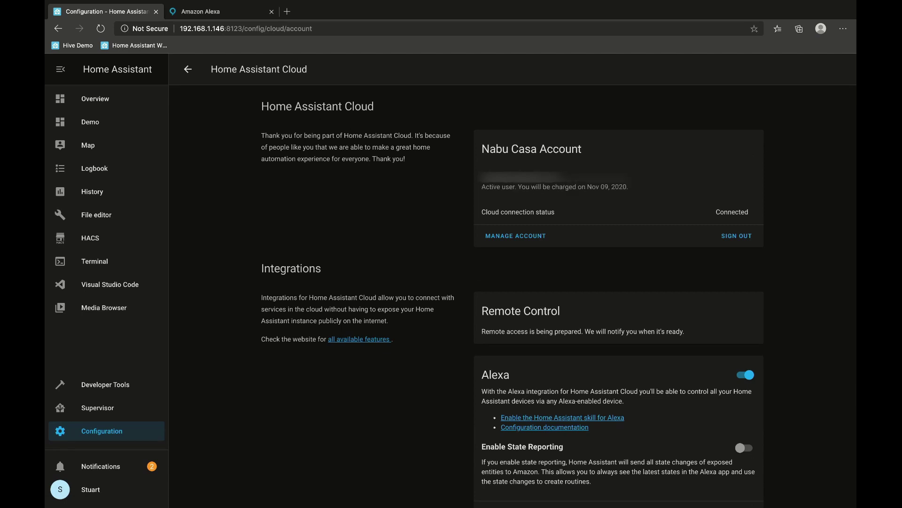
pyautogui.scroll(-8, 618, 296)
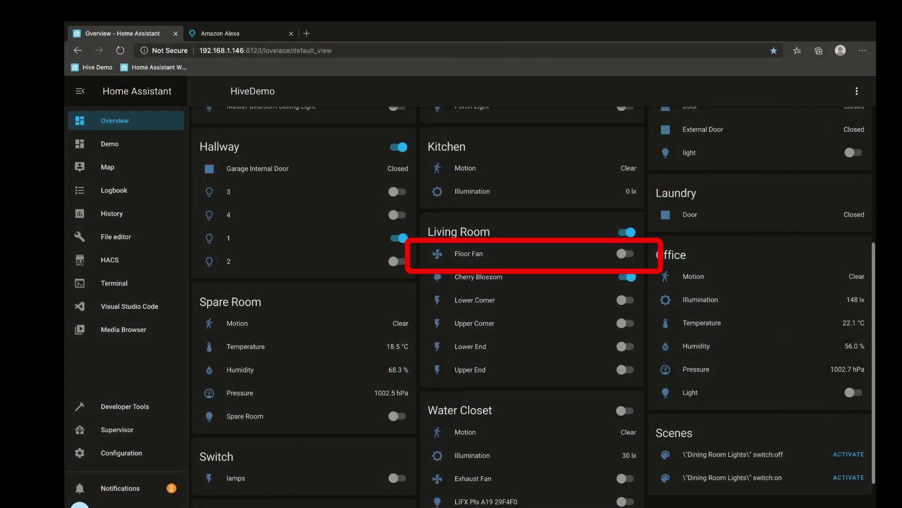
pyautogui.scroll(-1, 534, 306)
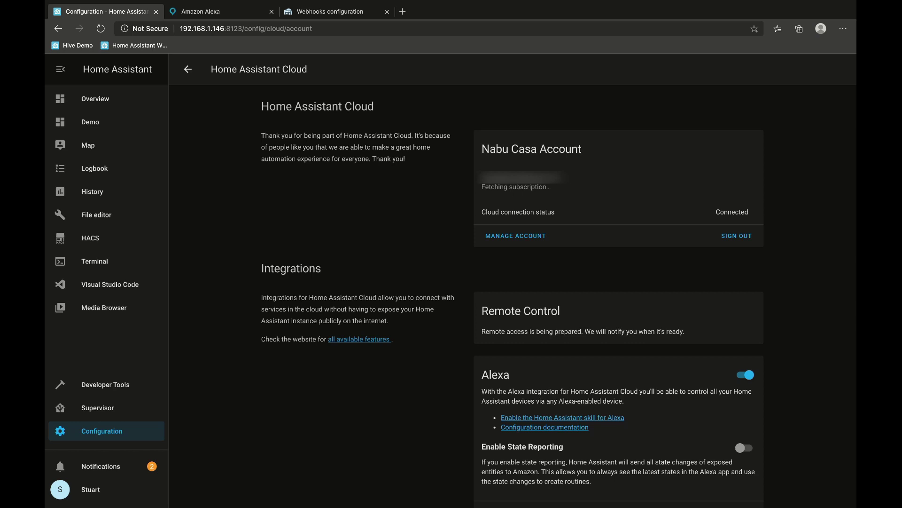
pyautogui.scroll(-10, 618, 282)
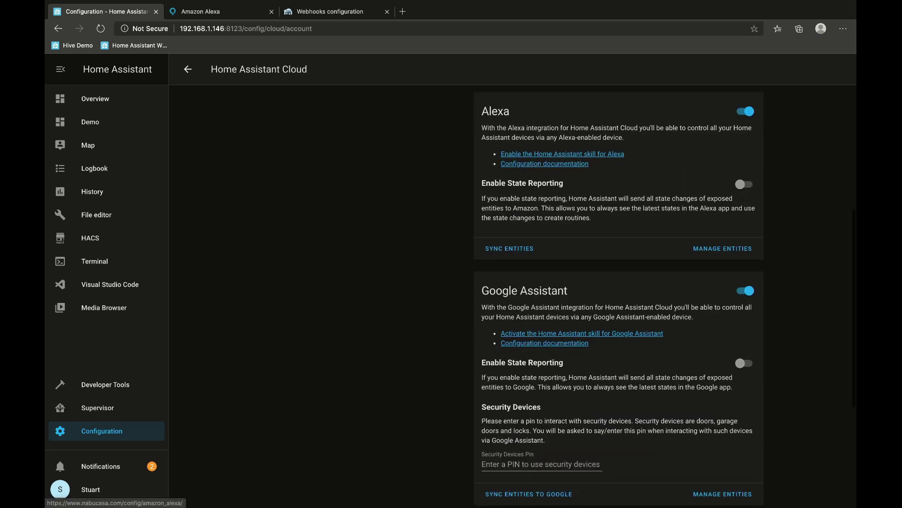
pyautogui.scroll(-2, 619, 282)
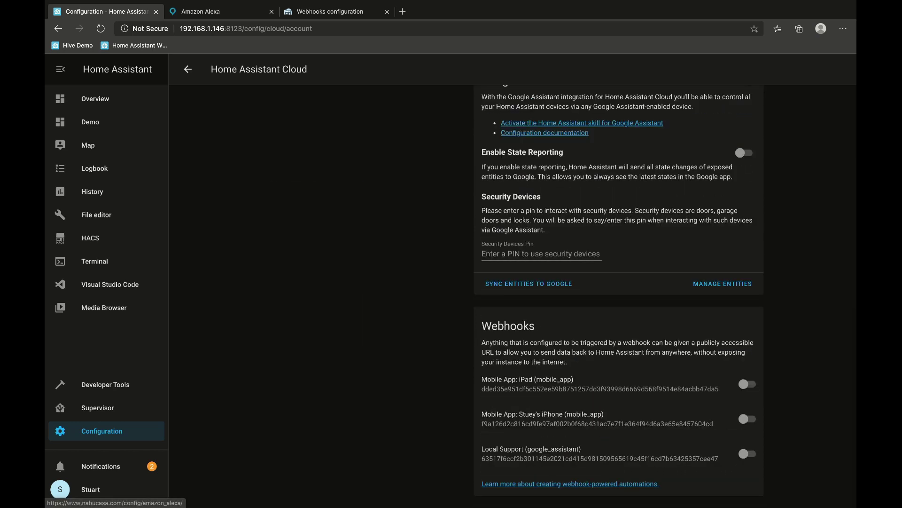